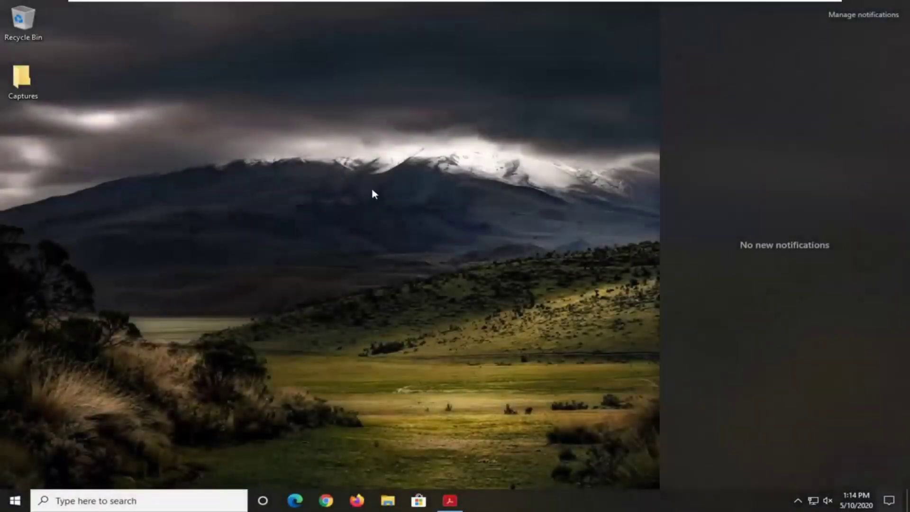
# Step: Close the Action Center notifications panel on the desktop
pyautogui.click(405, 179)
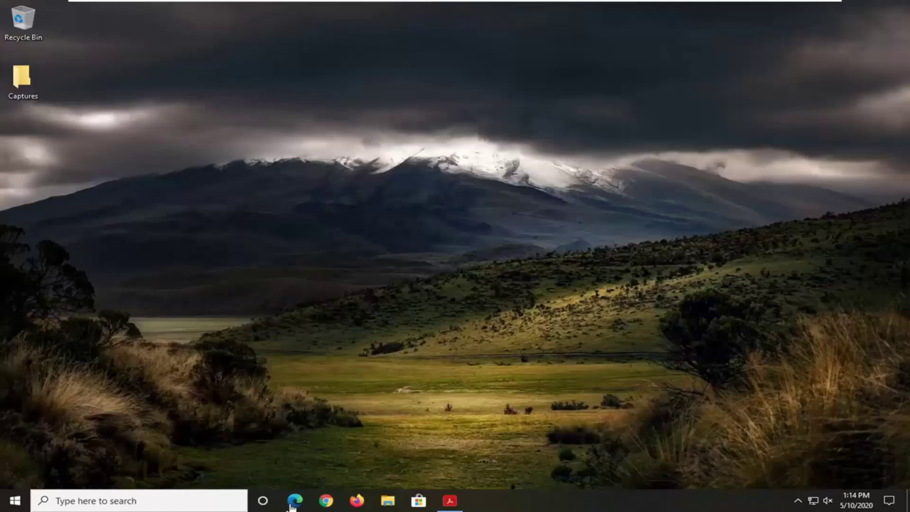
# Step: Launch Google Chrome from the taskbar
pyautogui.click(326, 501)
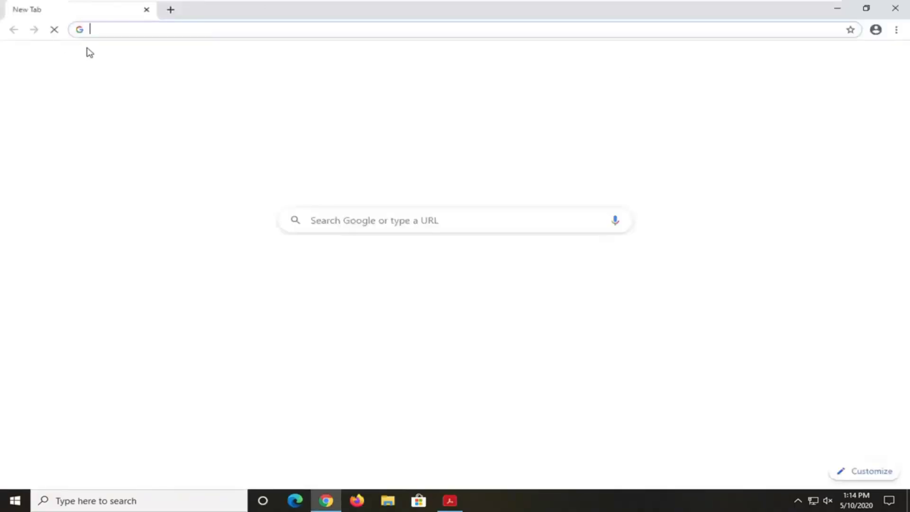
pyautogui.write('direc')
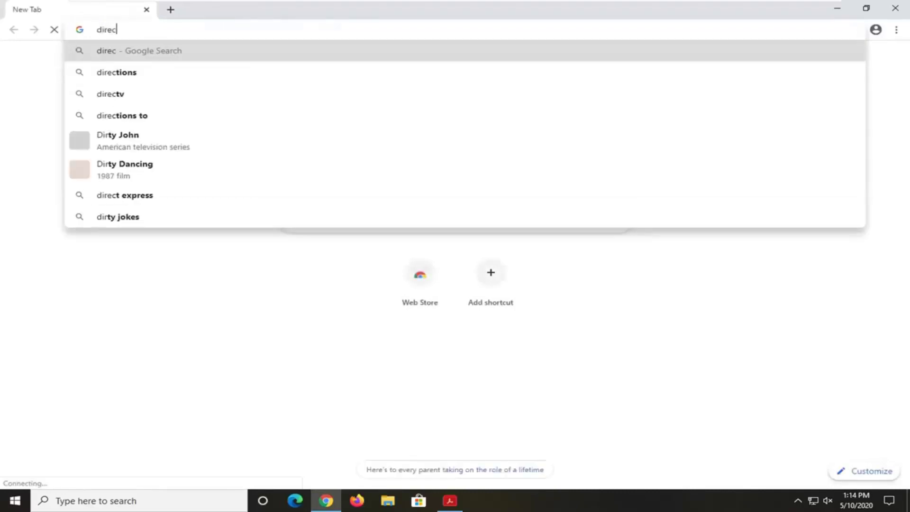
pyautogui.write('tx downl')
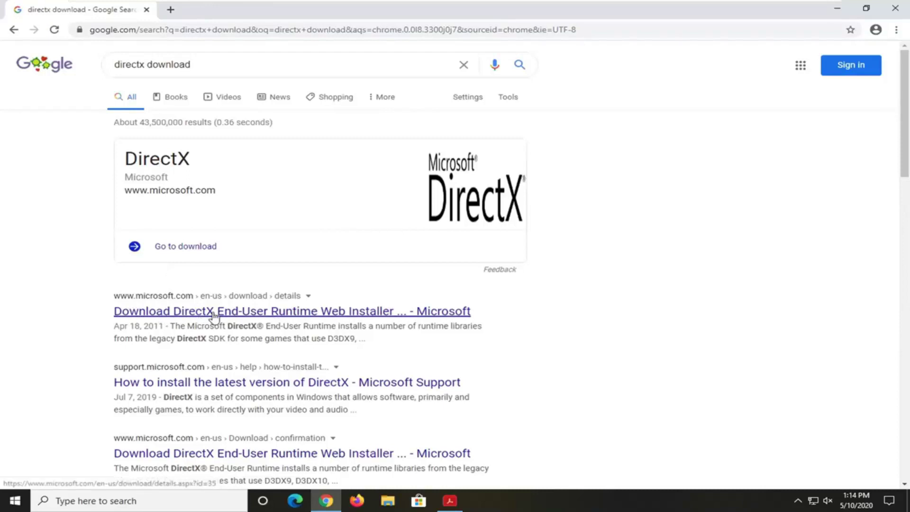
# Step: Download dxwebsetup.exe from the DirectX End-User Runtime Web Installer page
pyautogui.click(231, 311)
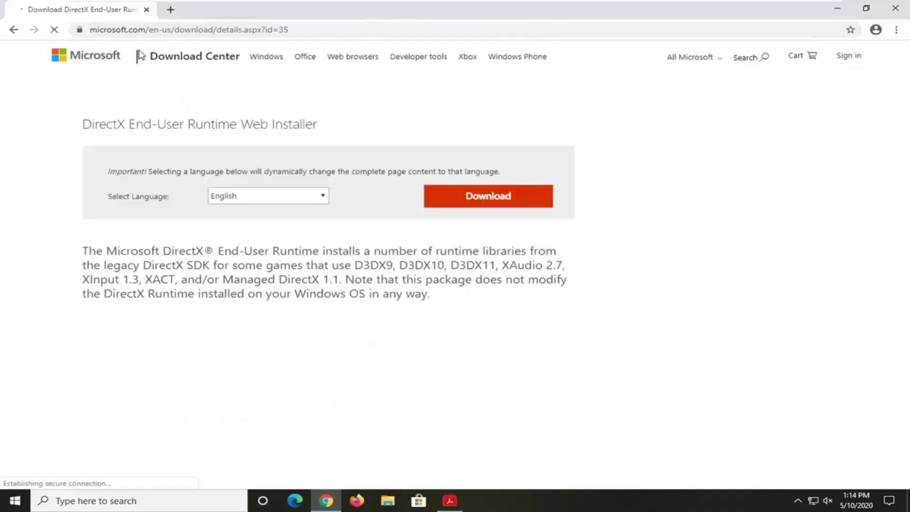
pyautogui.scroll(-2, 260, 270)
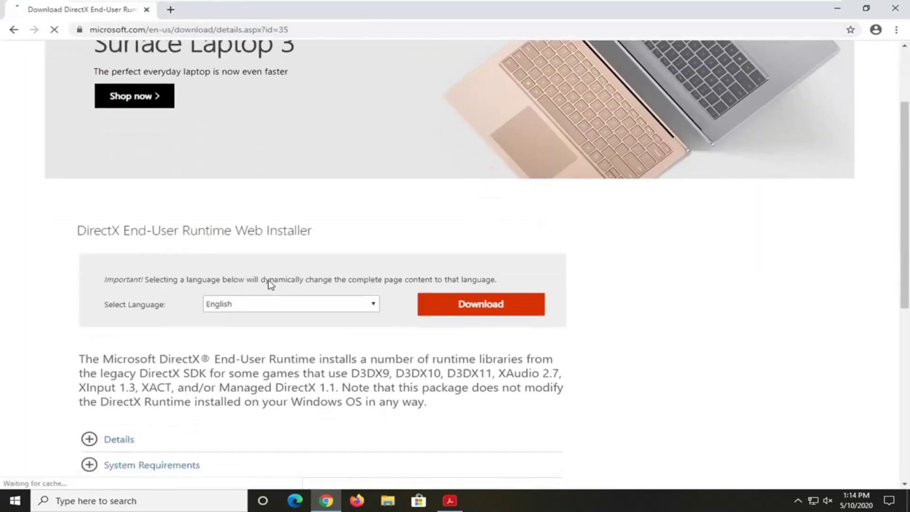
pyautogui.click(480, 306)
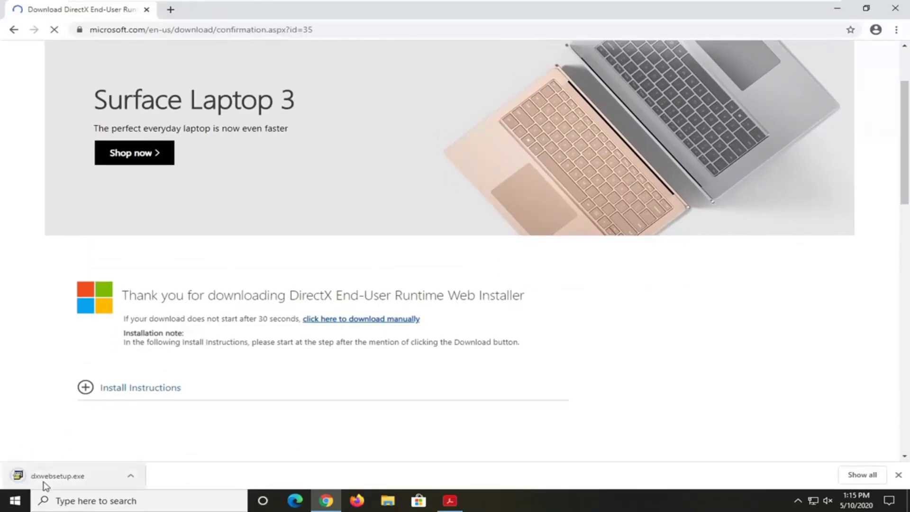
# Step: Run dxwebsetup.exe and approve the User Account Control prompt
pyautogui.click(53, 475)
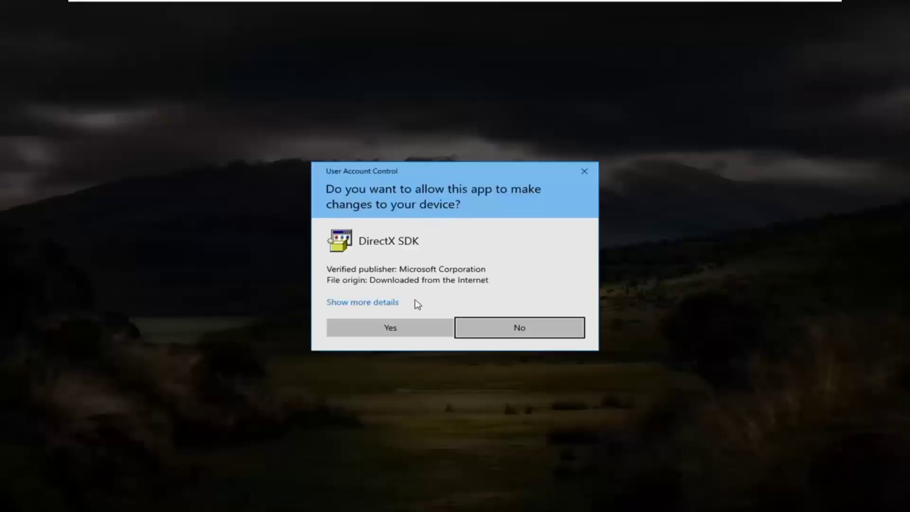
pyautogui.click(384, 331)
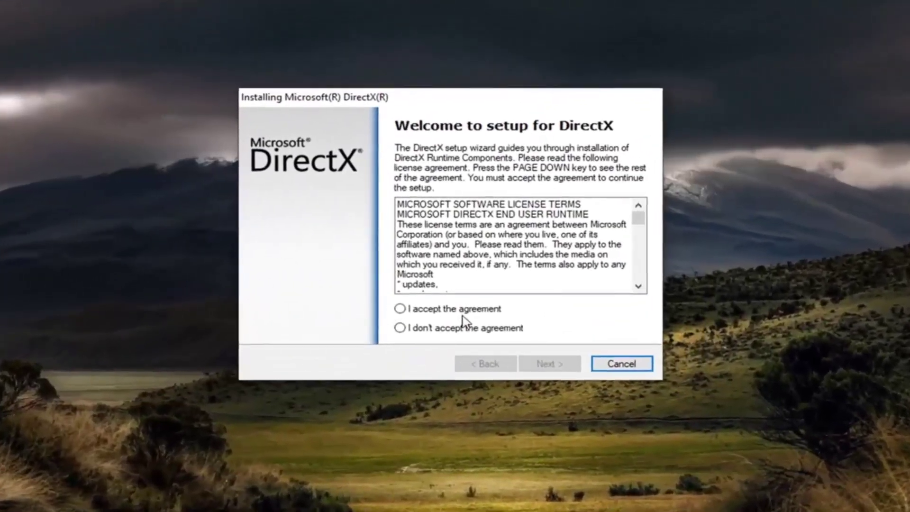
# Step: Accept the DirectX license agreement and decline the Bing Bar install
pyautogui.click(461, 311)
pyautogui.click(550, 364)
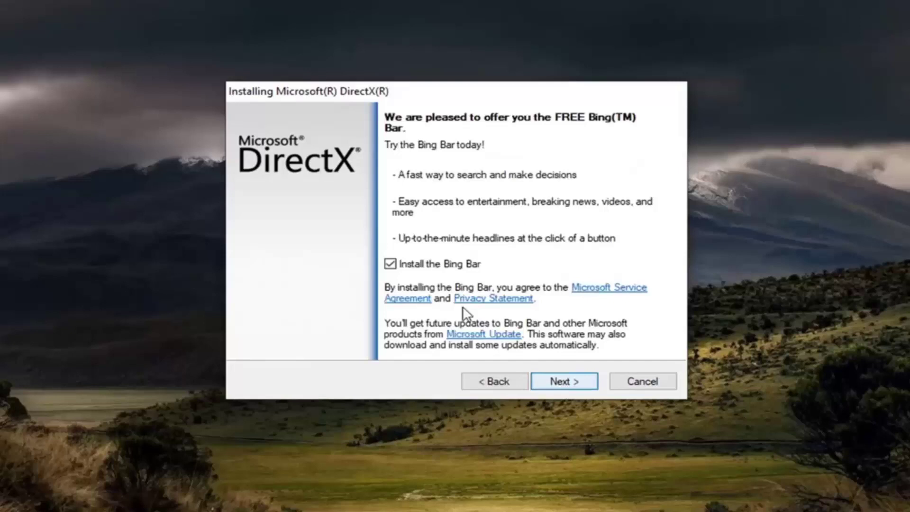
pyautogui.click(404, 269)
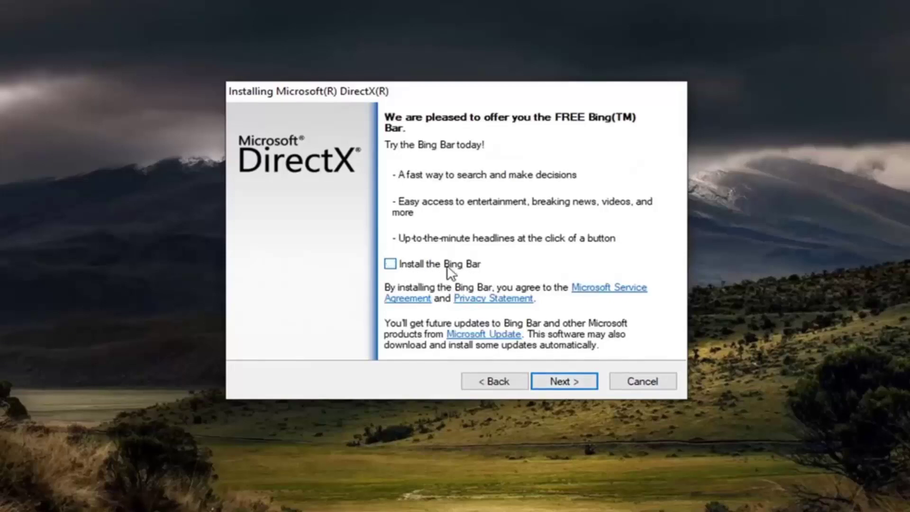
pyautogui.click(557, 379)
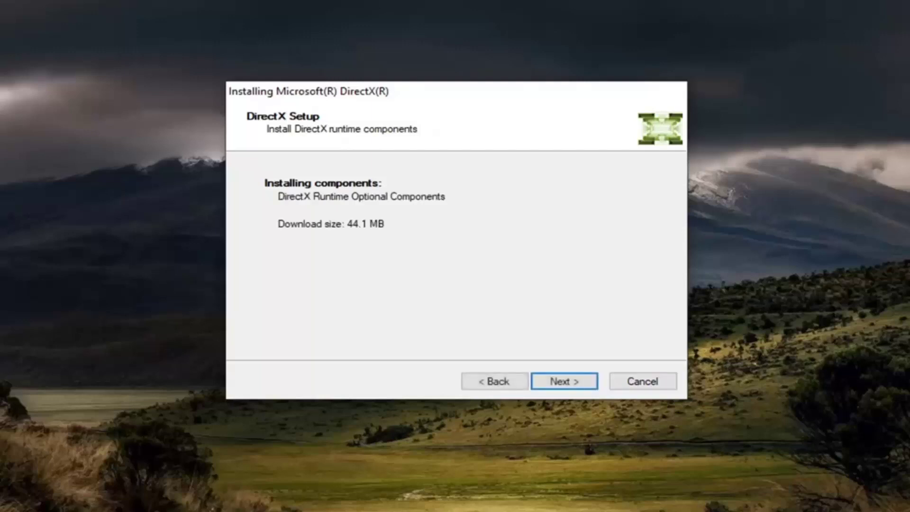
# Step: Start downloading the 44.1 MB Runtime Optional Components
pyautogui.click(561, 382)
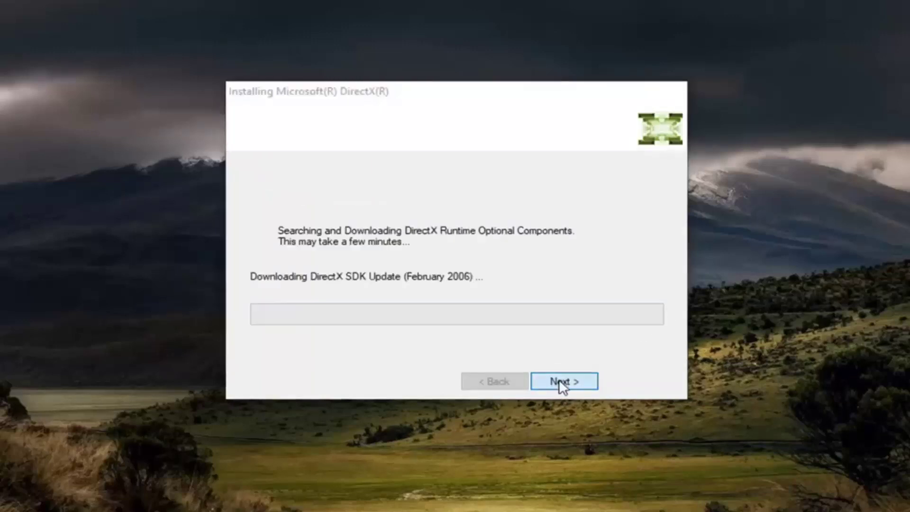